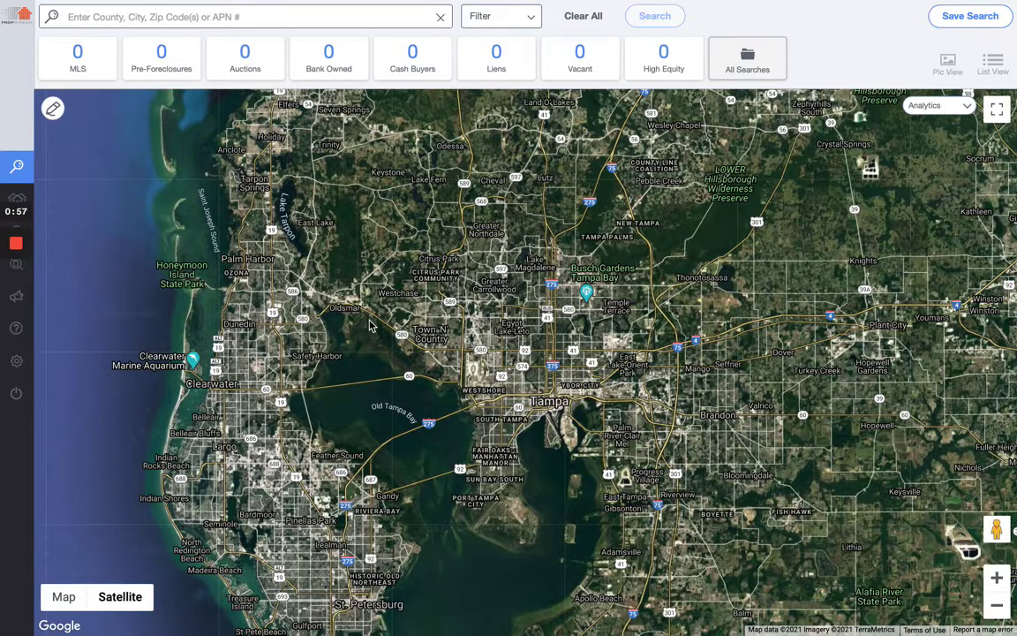
Bring up the Recent Searches list (Dallas, TX and Houston, TX) under the location box.
{"action": "left_click", "coordinate": [324, 19]}
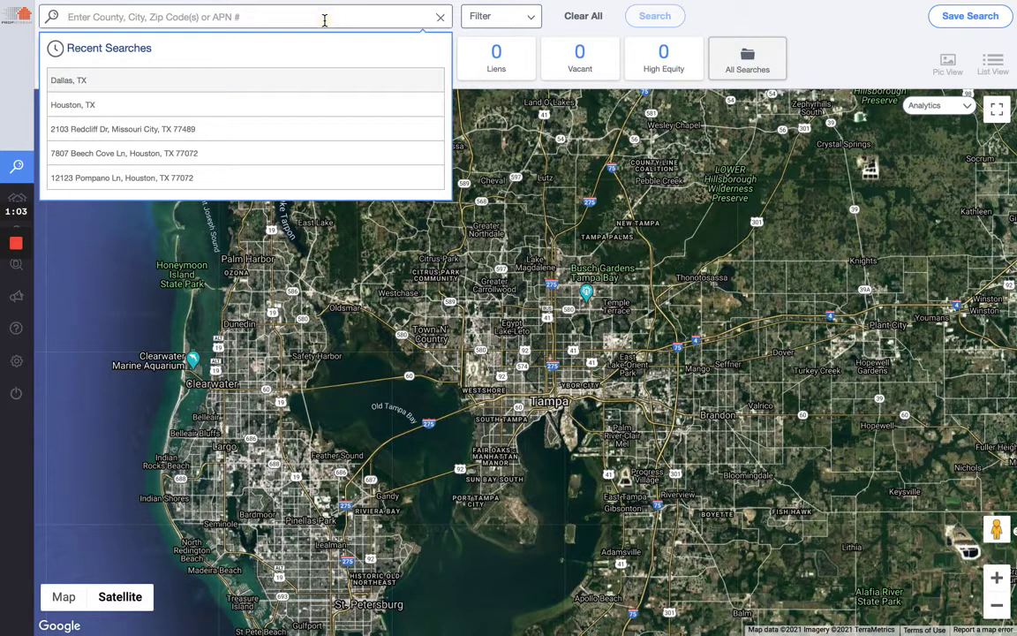
Search Houston, TX and narrow it to High Equity properties, 729,733 results.
{"action": "left_click", "coordinate": [187, 104]}
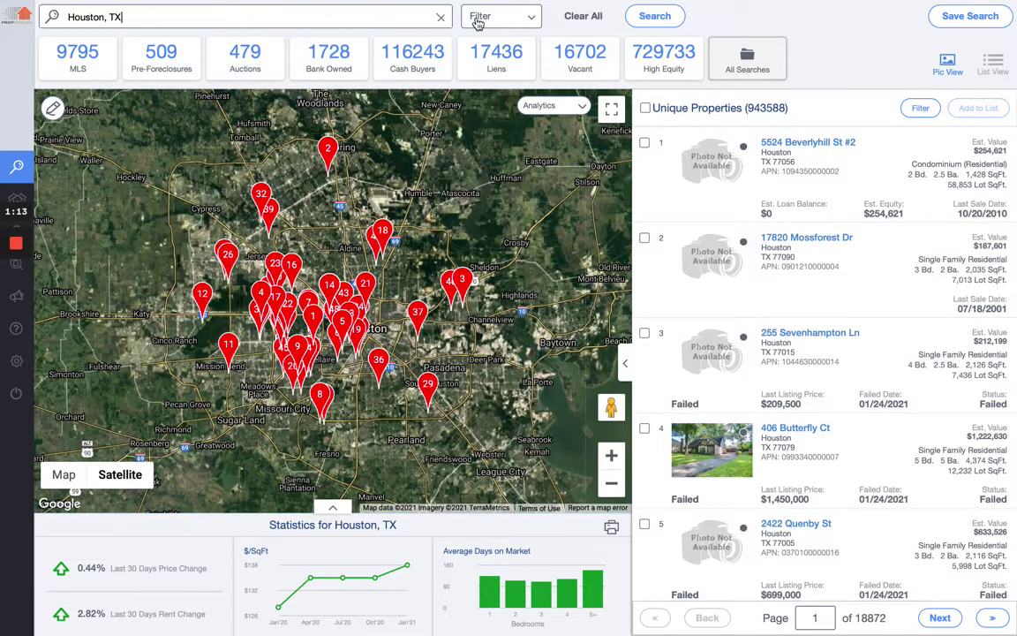
{"action": "left_click", "coordinate": [672, 68]}
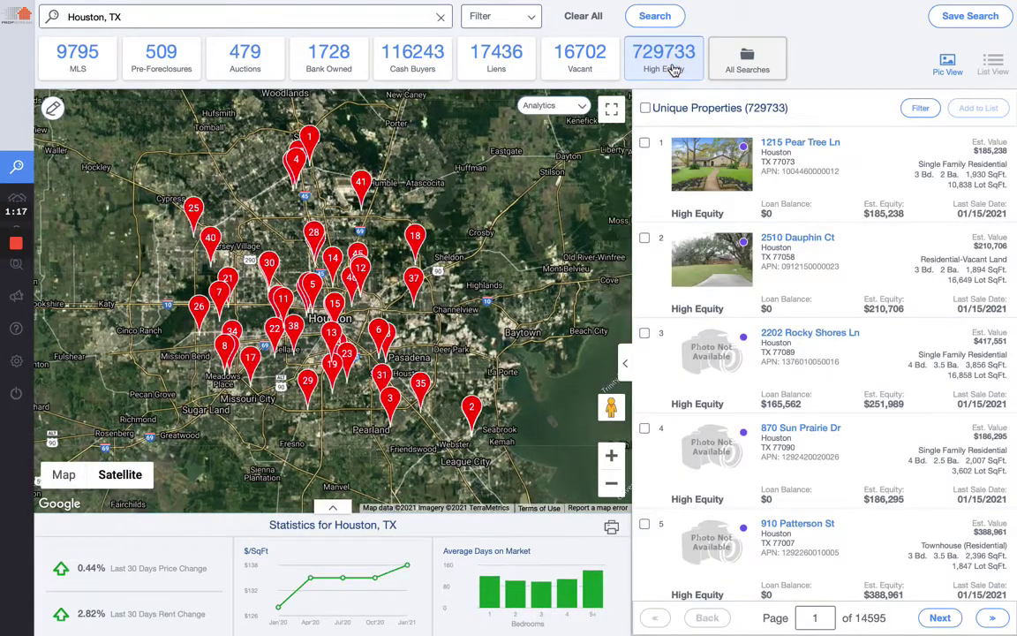
Set Owner Occupied to No, leaving 323,734 high-equity Houston properties.
{"action": "left_click", "coordinate": [495, 20]}
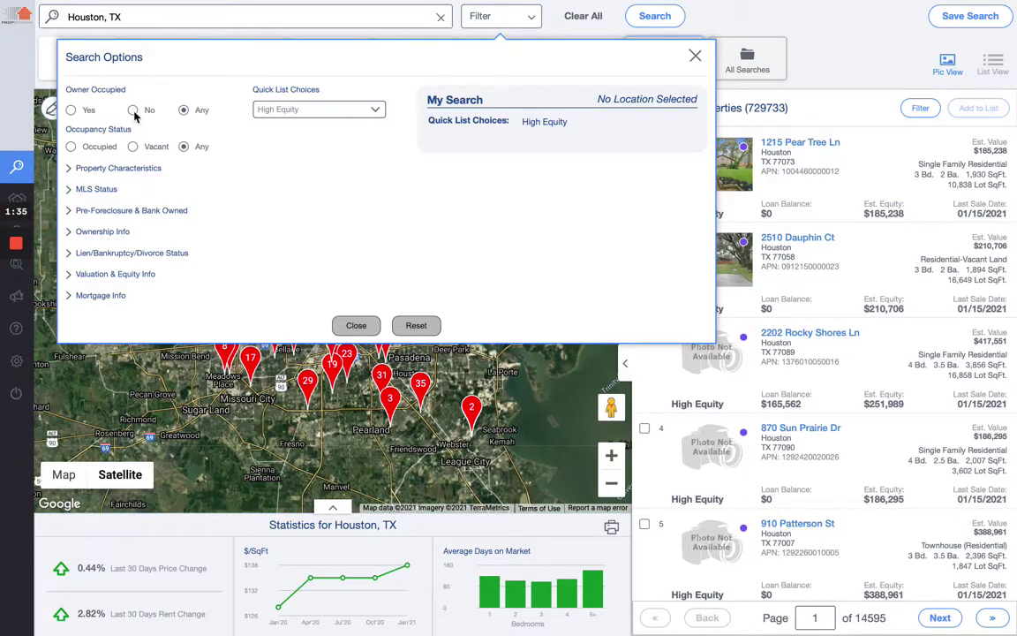
{"action": "left_click", "coordinate": [131, 109]}
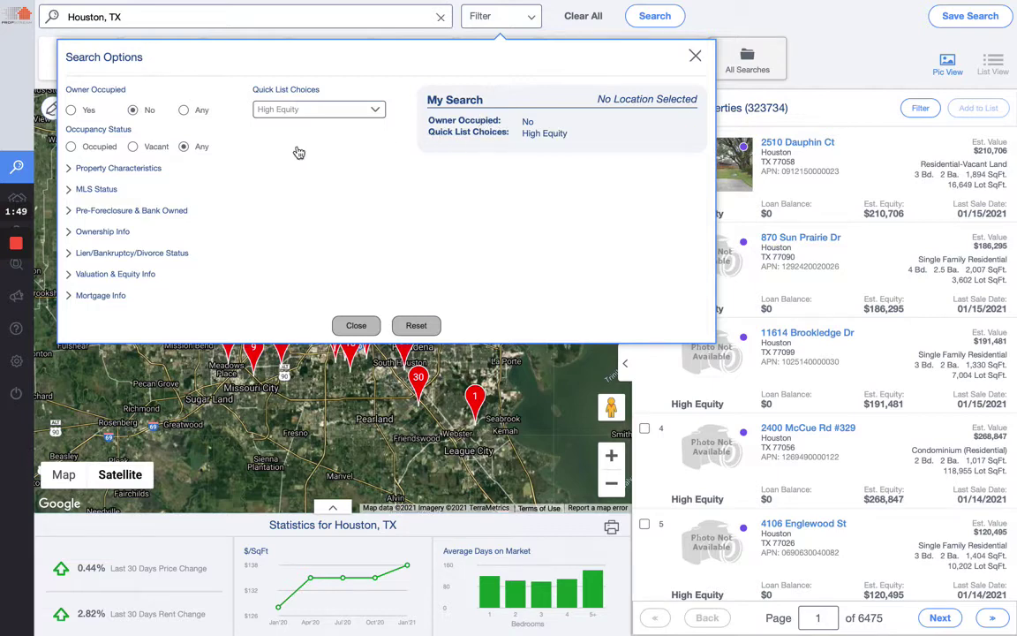
{"action": "left_click", "coordinate": [142, 168]}
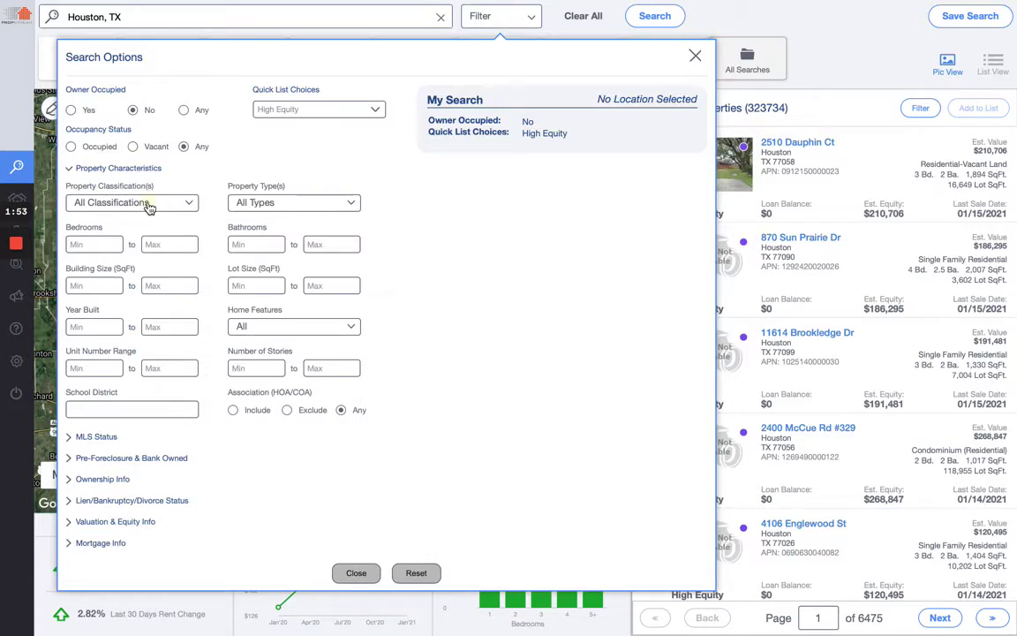
Limit property classification to Residential and property type to Single Family.
{"action": "left_click", "coordinate": [147, 202]}
{"action": "left_click", "coordinate": [128, 232]}
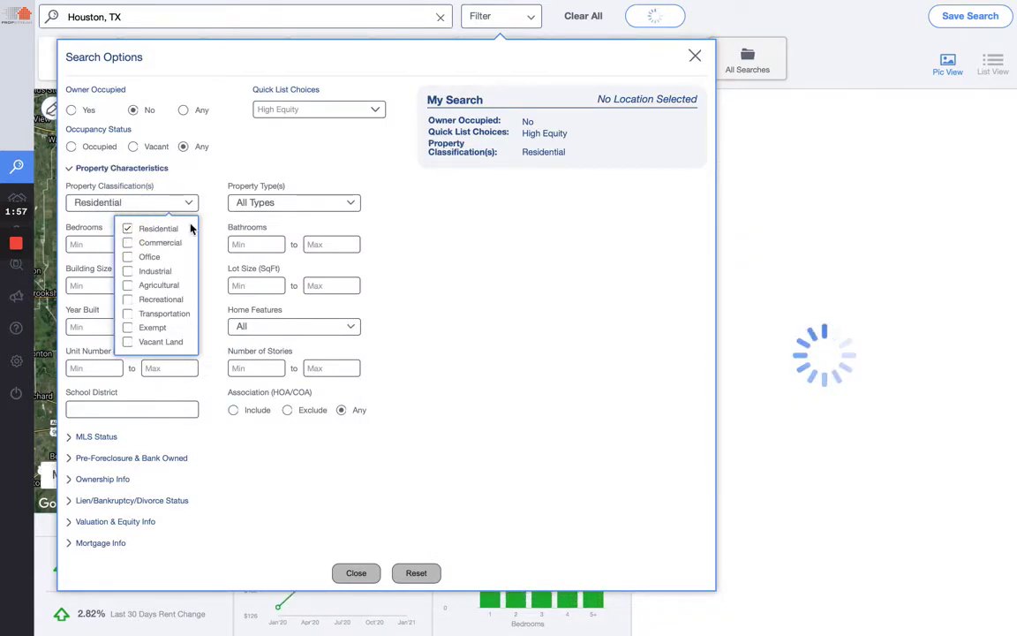
{"action": "left_click", "coordinate": [305, 206]}
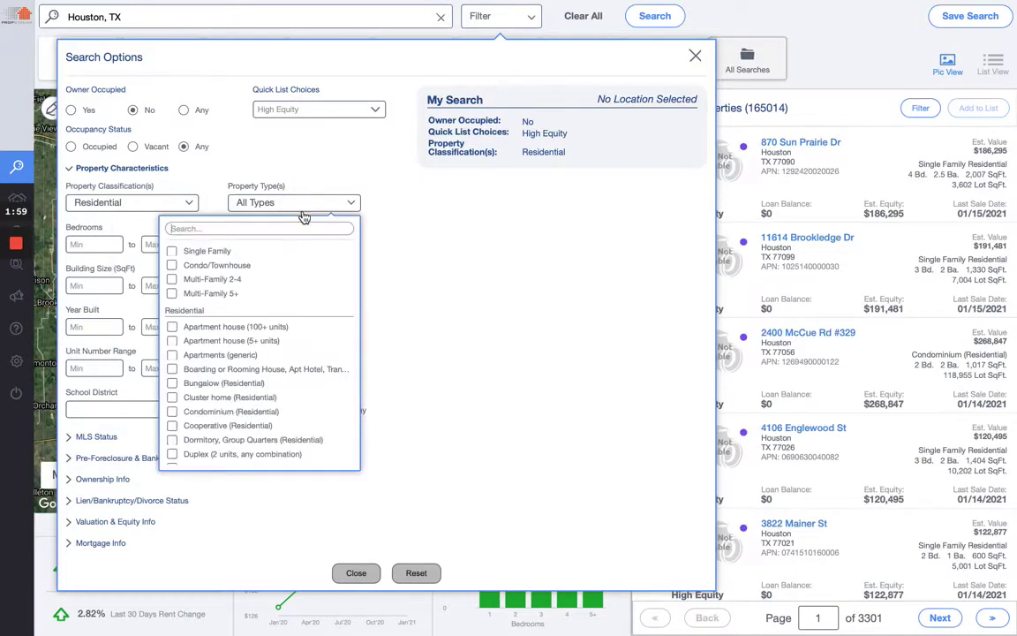
{"action": "left_click", "coordinate": [173, 252]}
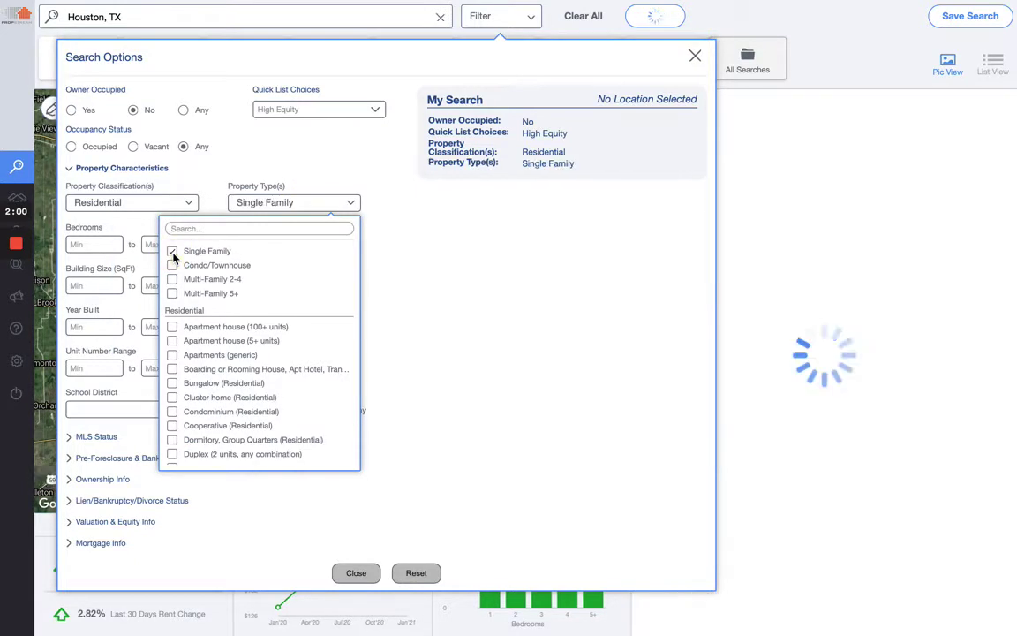
Require at least 3 bedrooms, 1 bathroom, and year built 1995 or earlier (61,535 properties).
{"action": "left_click", "coordinate": [84, 244]}
{"action": "type", "text": "3"}
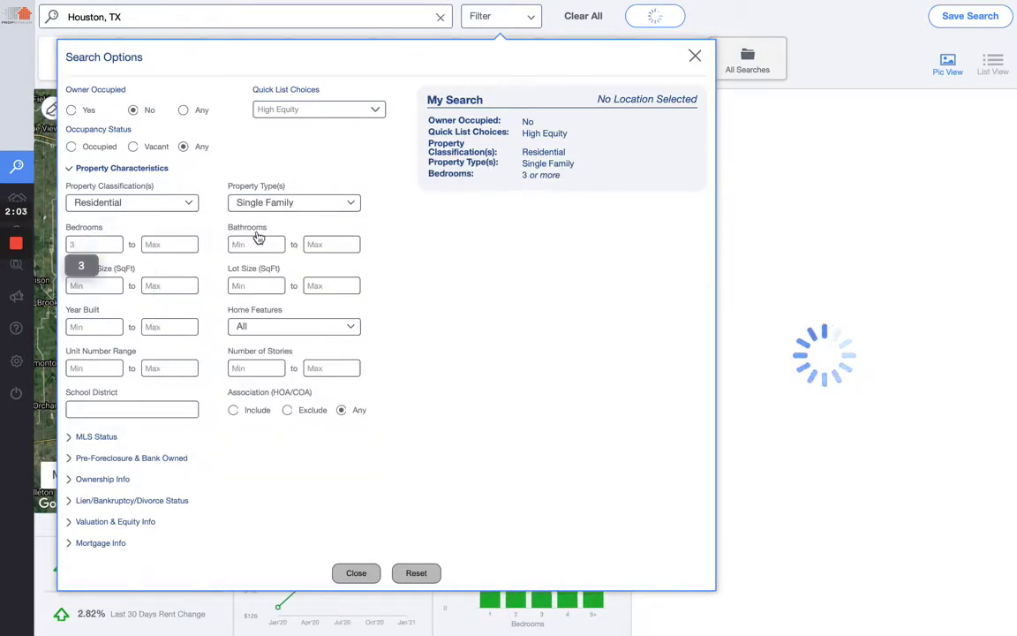
{"action": "left_click", "coordinate": [274, 243]}
{"action": "type", "text": "1"}
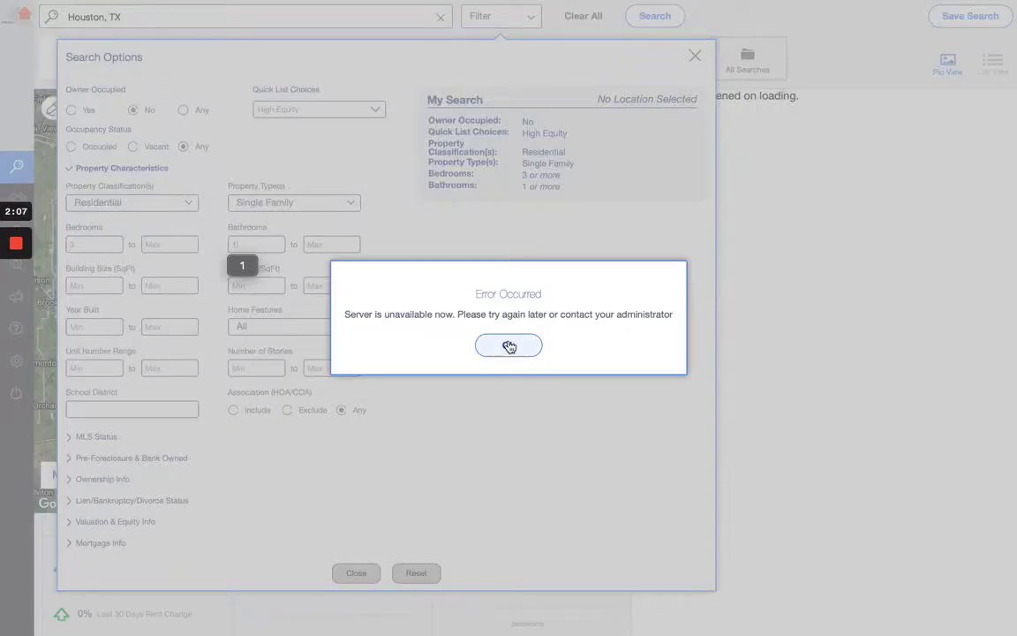
{"action": "left_click", "coordinate": [511, 346]}
{"action": "mouse_move", "coordinate": [555, 4]}
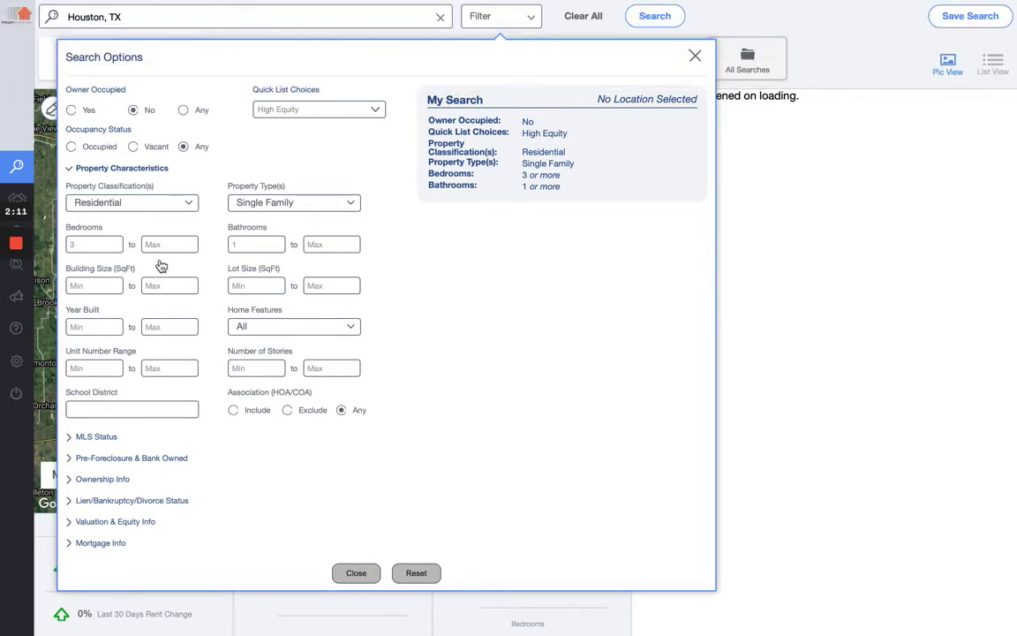
{"action": "left_click", "coordinate": [189, 327]}
{"action": "type", "text": "1995"}
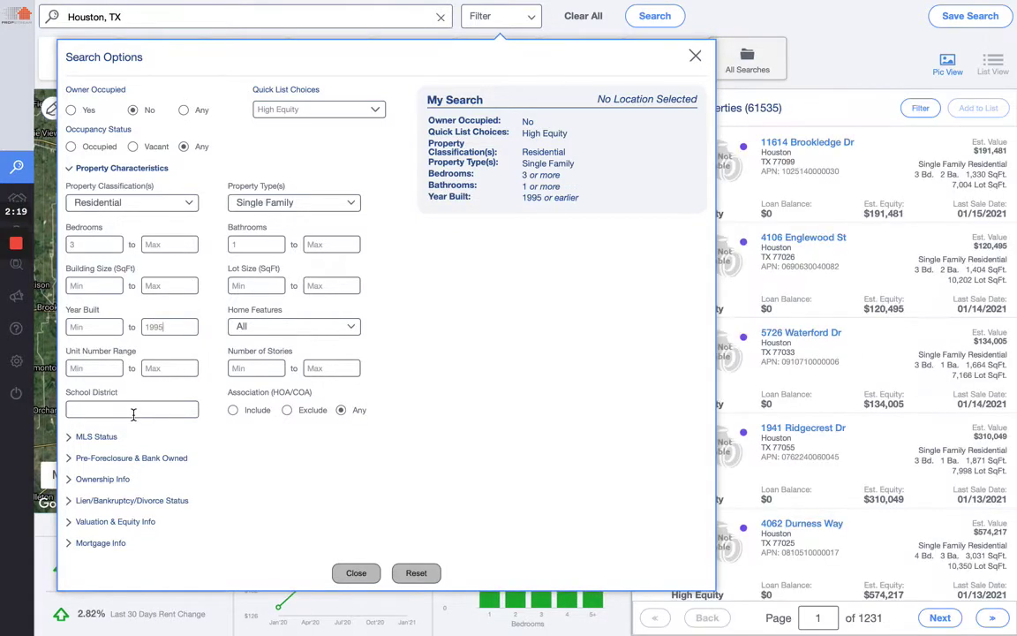
{"action": "left_click", "coordinate": [106, 479]}
Restrict Owner Type to Individual, cutting results to 40,945 properties.
{"action": "left_click", "coordinate": [279, 265]}
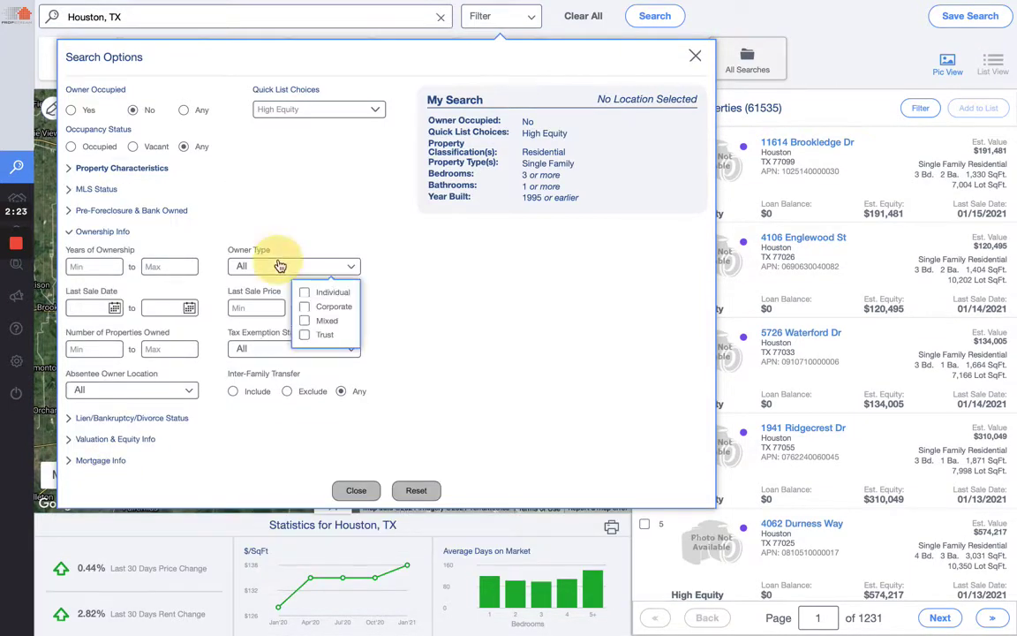
{"action": "left_click", "coordinate": [304, 291]}
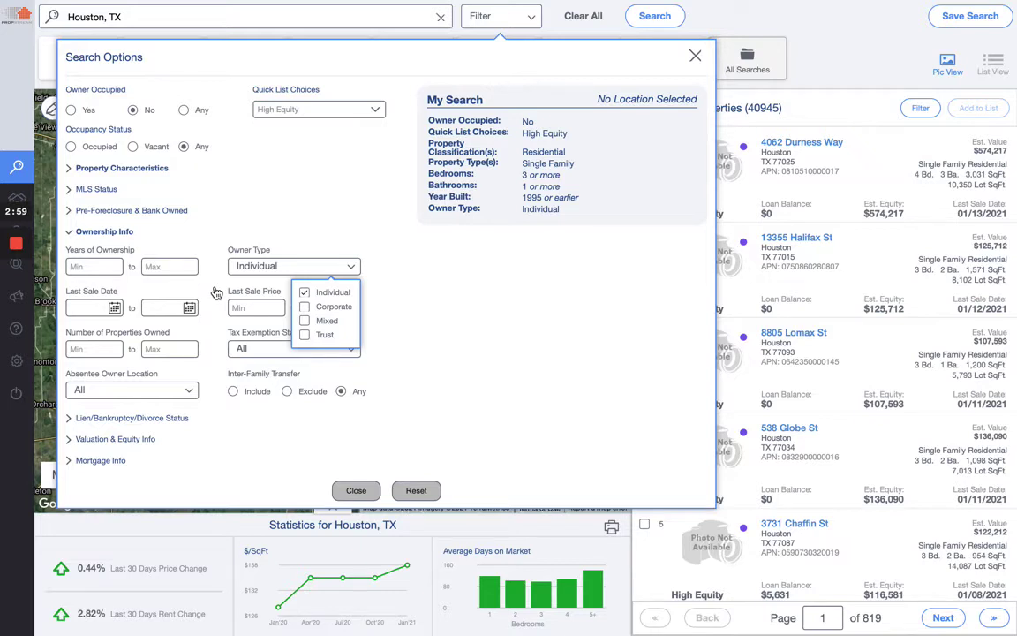
{"action": "left_click", "coordinate": [123, 417]}
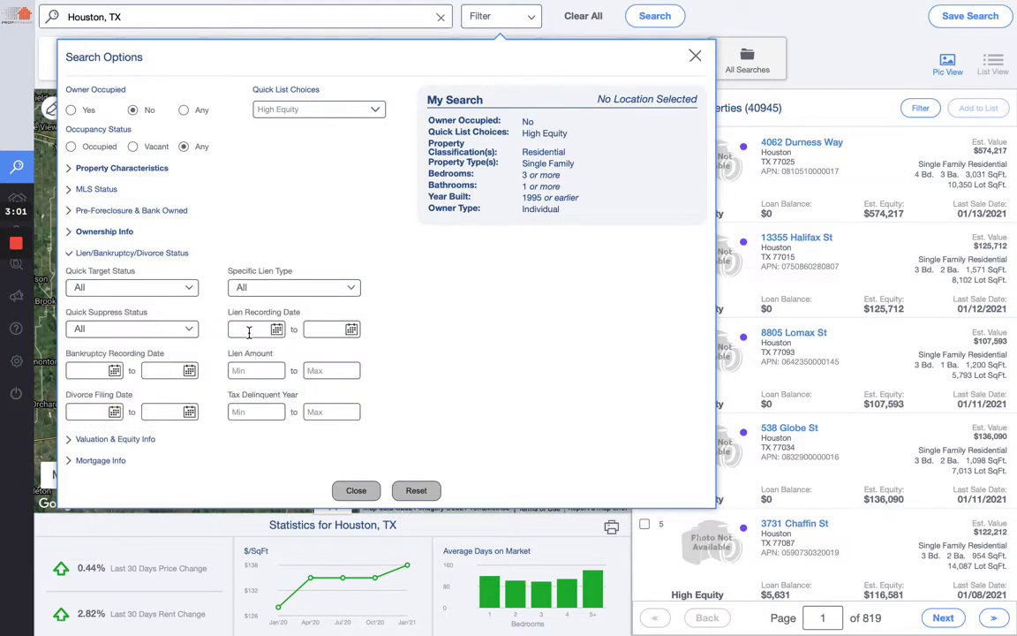
Try the Has Active Lien quick target status, then reset it to All (40,945 properties).
{"action": "left_click", "coordinate": [243, 281]}
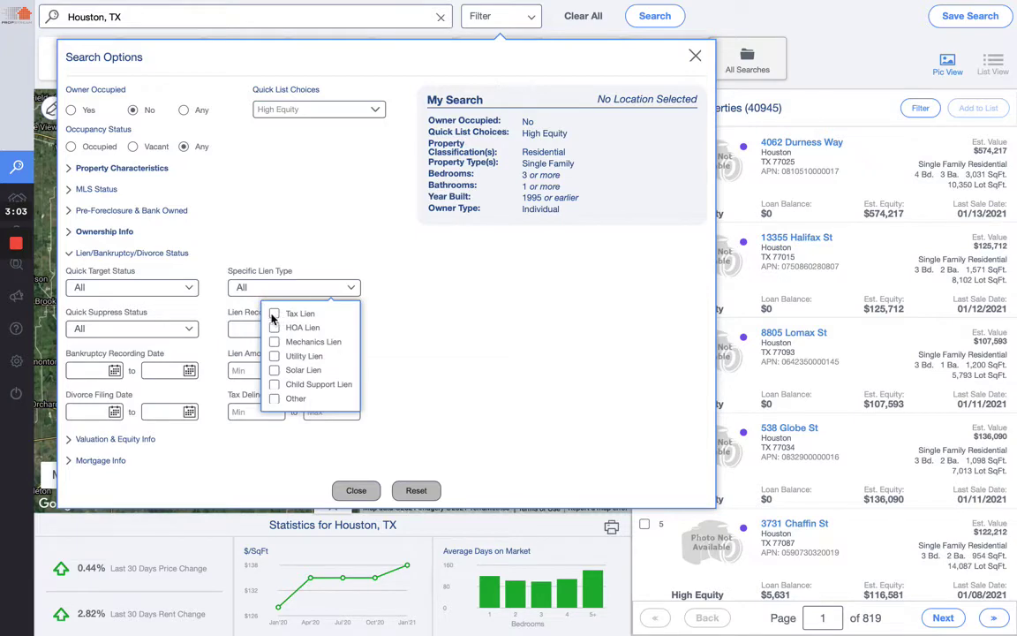
{"action": "left_click", "coordinate": [168, 286]}
{"action": "left_click", "coordinate": [97, 314]}
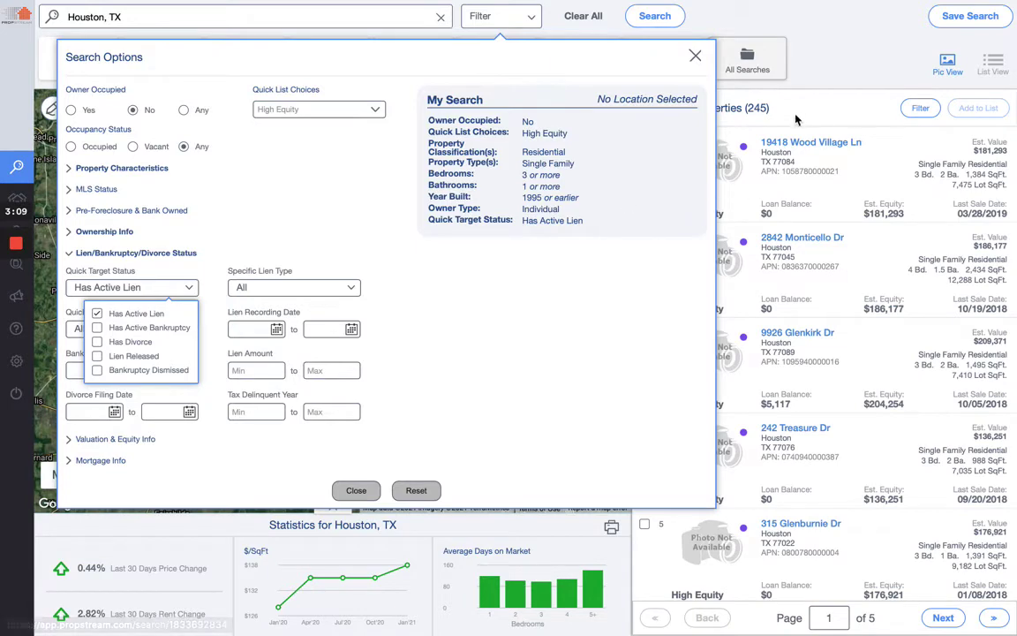
{"action": "left_click", "coordinate": [97, 313]}
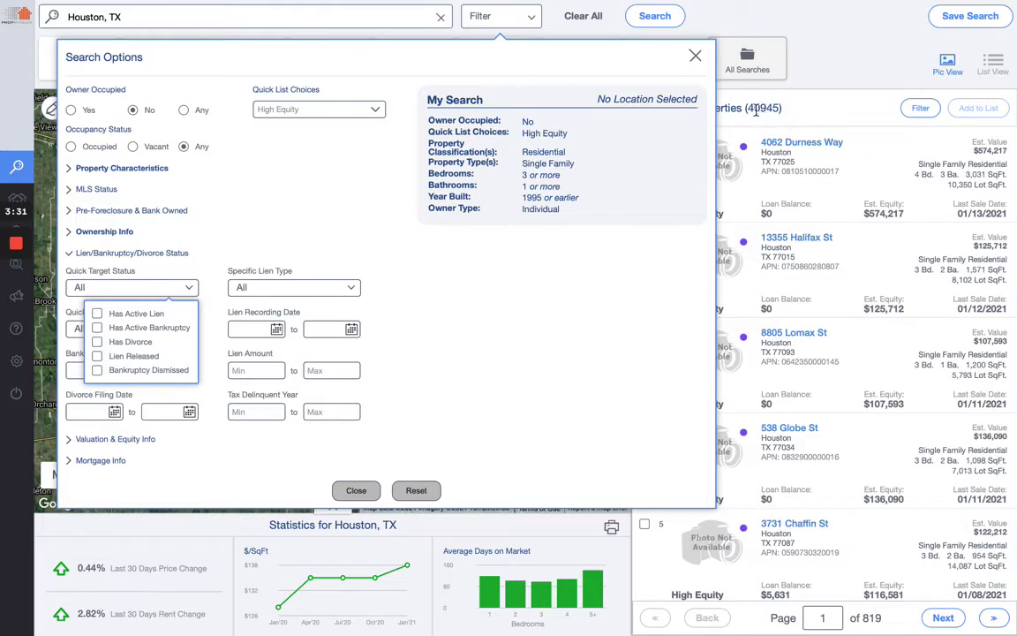
{"action": "left_click", "coordinate": [97, 315]}
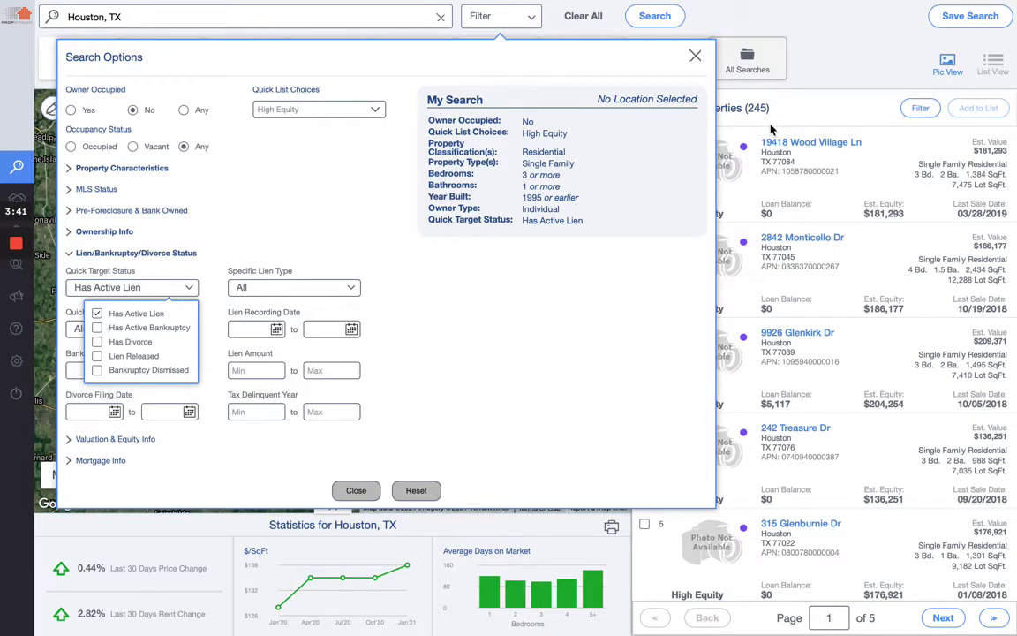
{"action": "mouse_move", "coordinate": [662, 141]}
{"action": "left_click", "coordinate": [97, 314]}
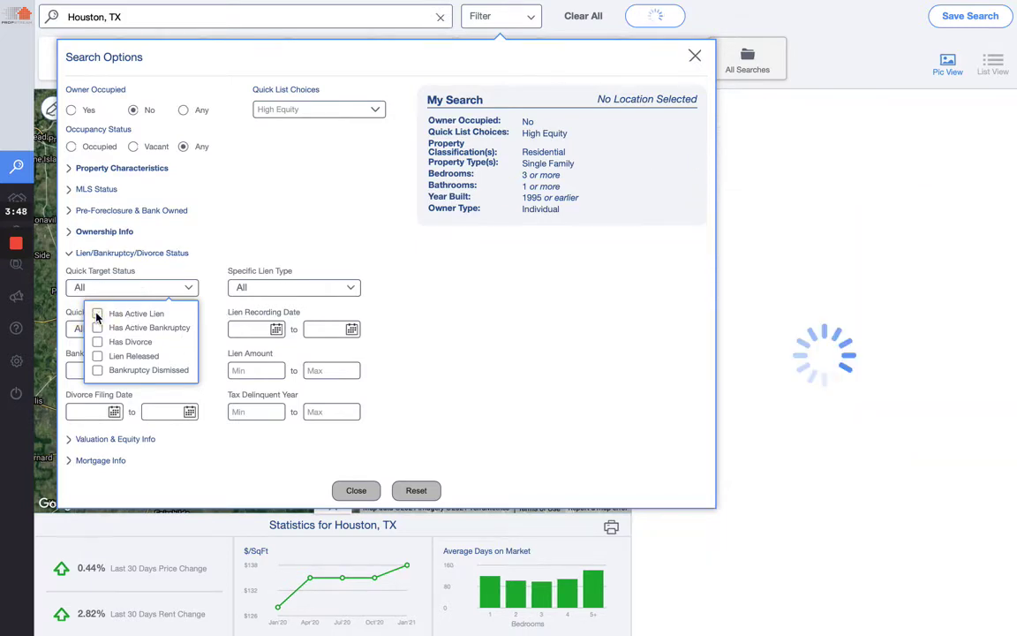
Set Estimated Value from 100,000 to 300,000, leaving 33,790 properties.
{"action": "left_click", "coordinate": [110, 169]}
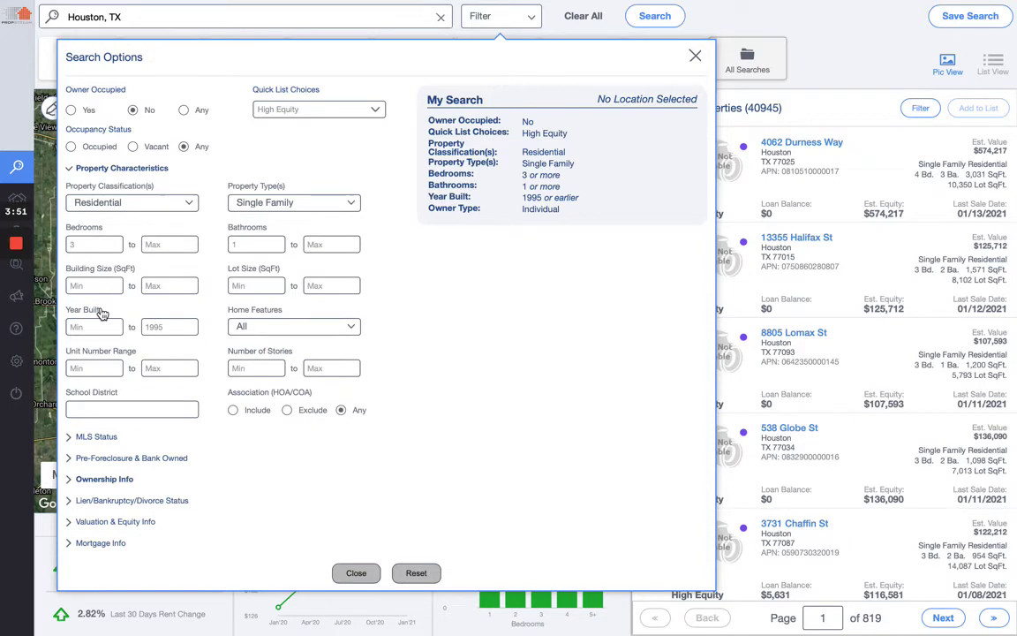
{"action": "left_click", "coordinate": [104, 521]}
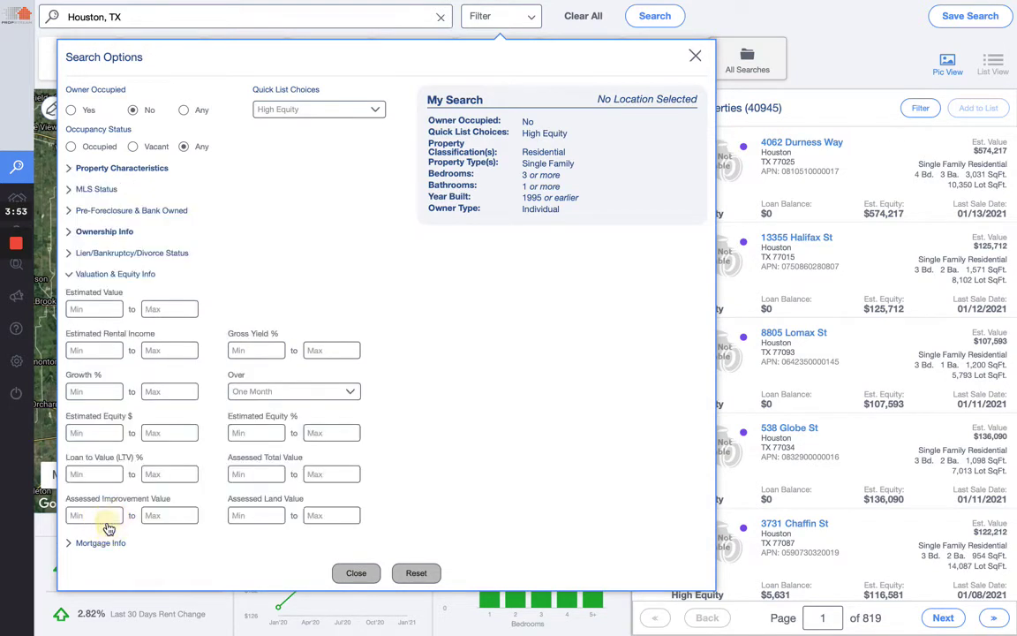
{"action": "left_click", "coordinate": [167, 311]}
{"action": "type", "text": "3000000"}
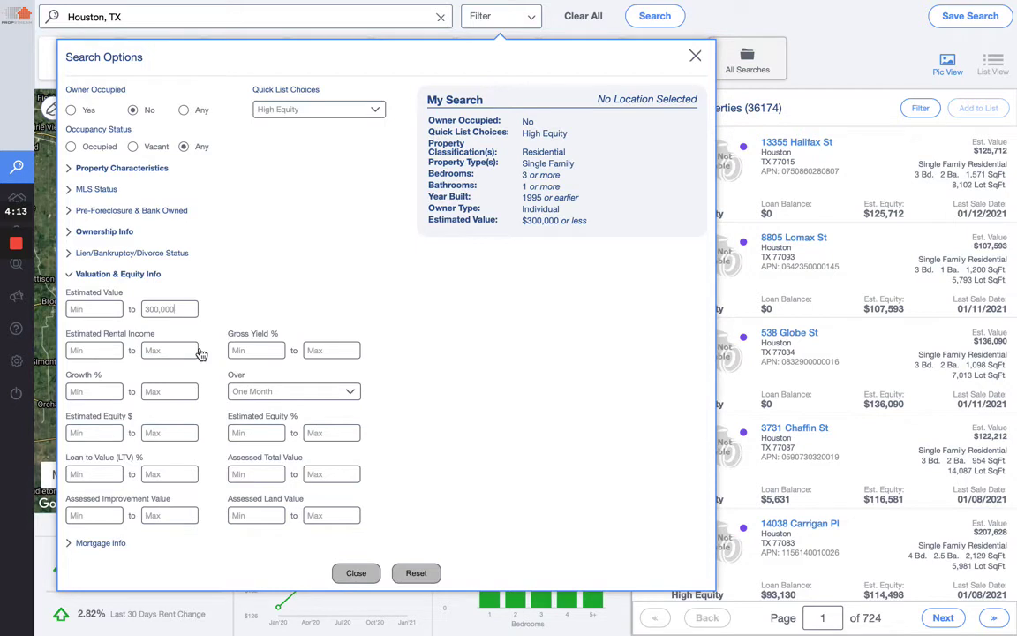
{"action": "left_click", "coordinate": [99, 310]}
{"action": "type", "text": "100,000"}
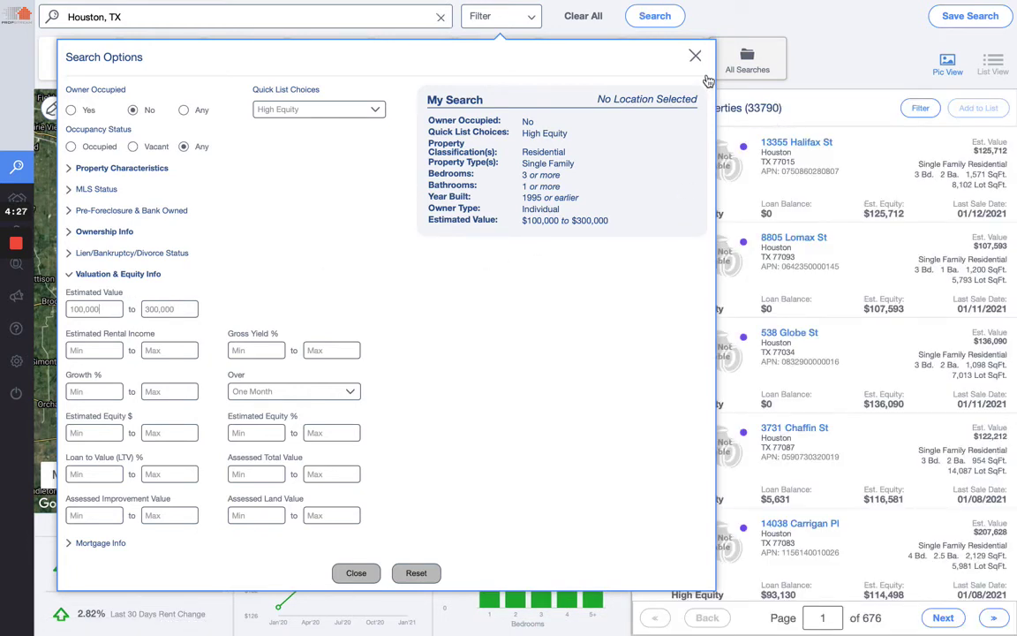
{"action": "left_click", "coordinate": [355, 571]}
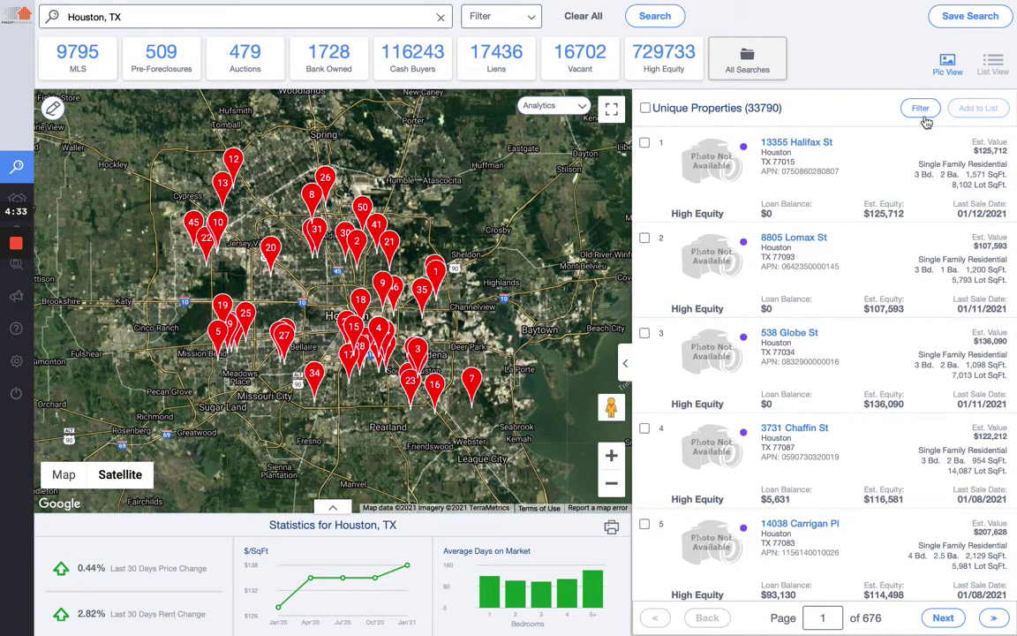
Select all results, limiting the selection to properties 1 through 1000 of 33,790.
{"action": "left_click", "coordinate": [645, 107]}
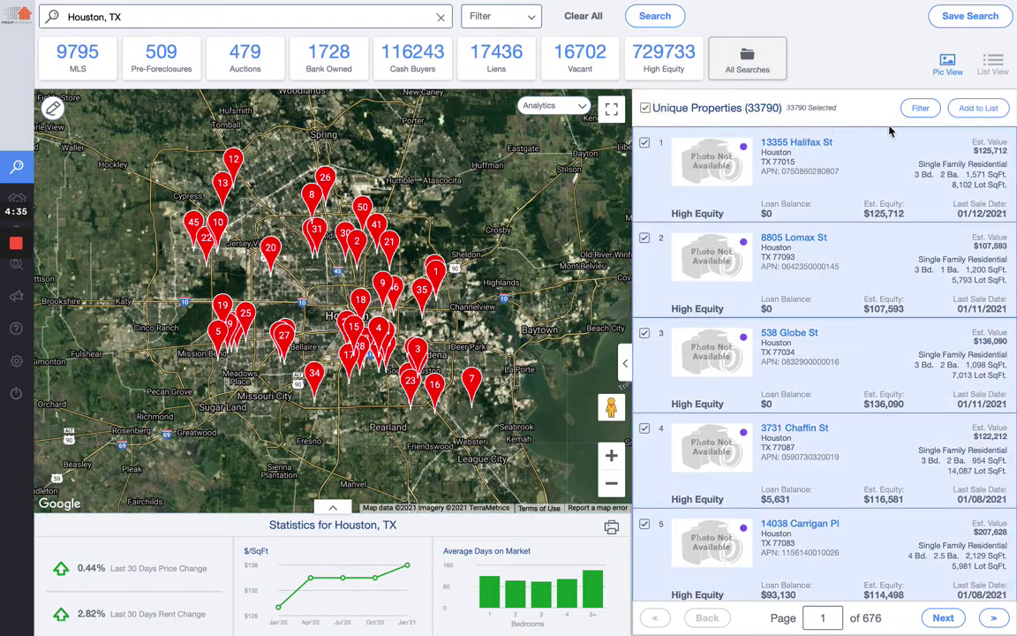
{"action": "left_click", "coordinate": [926, 111]}
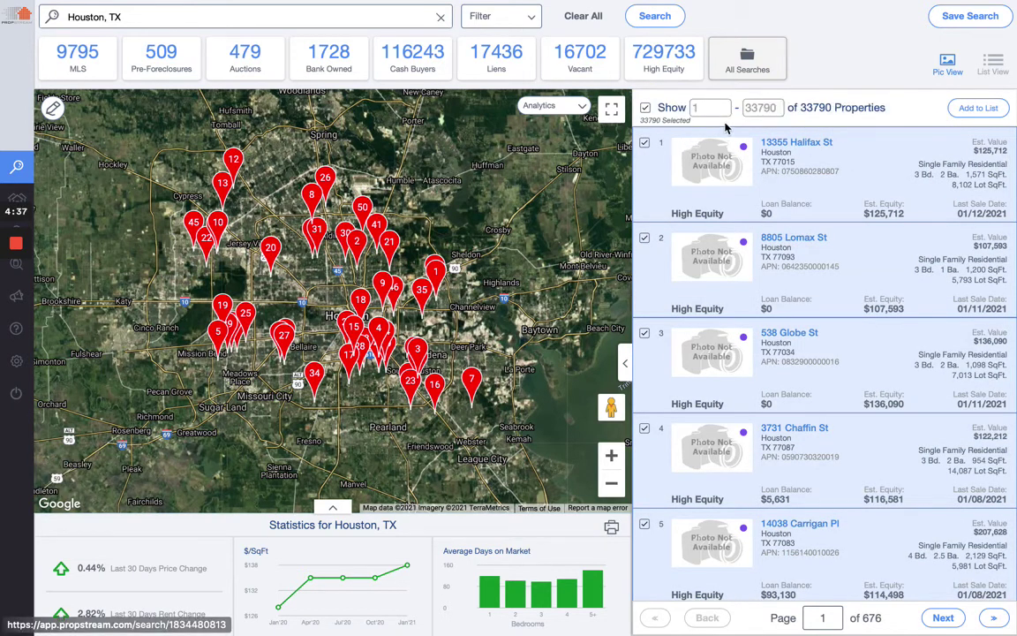
{"action": "left_click", "coordinate": [764, 108]}
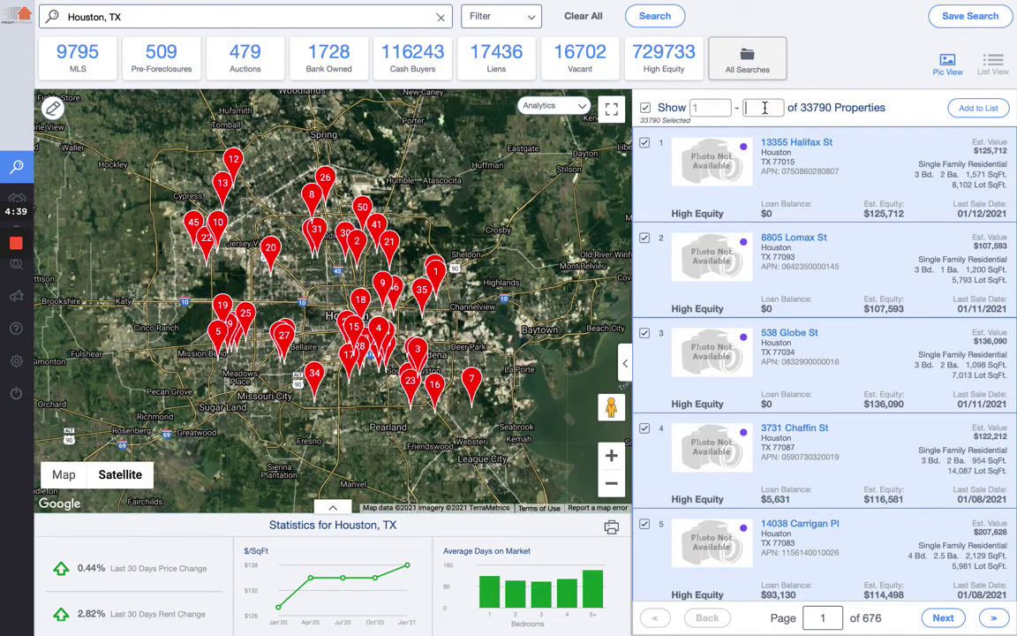
{"action": "type", "text": "1000"}
{"action": "mouse_move", "coordinate": [17, 247]}
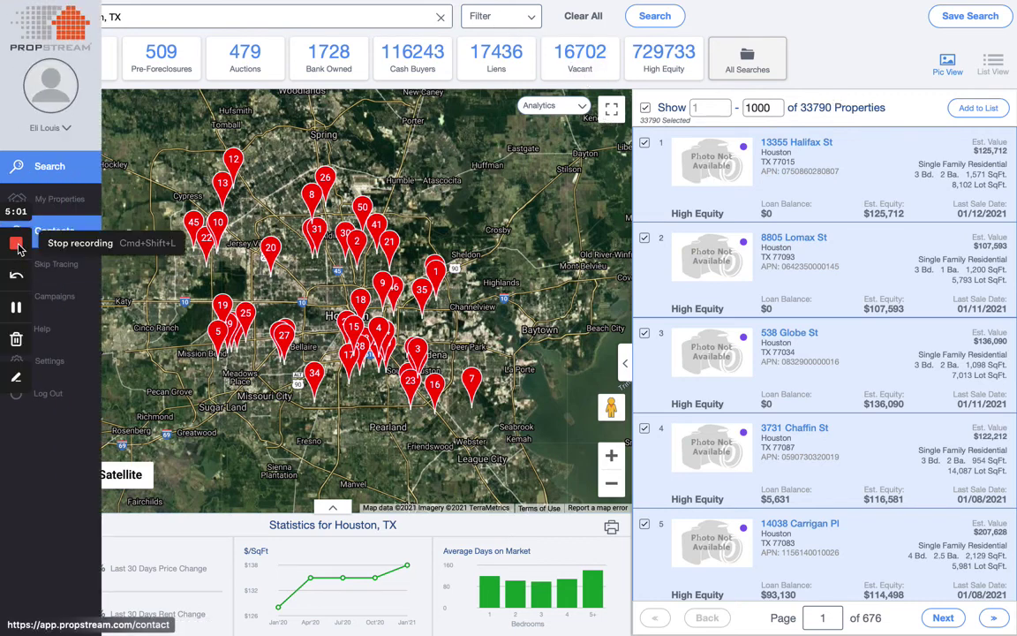